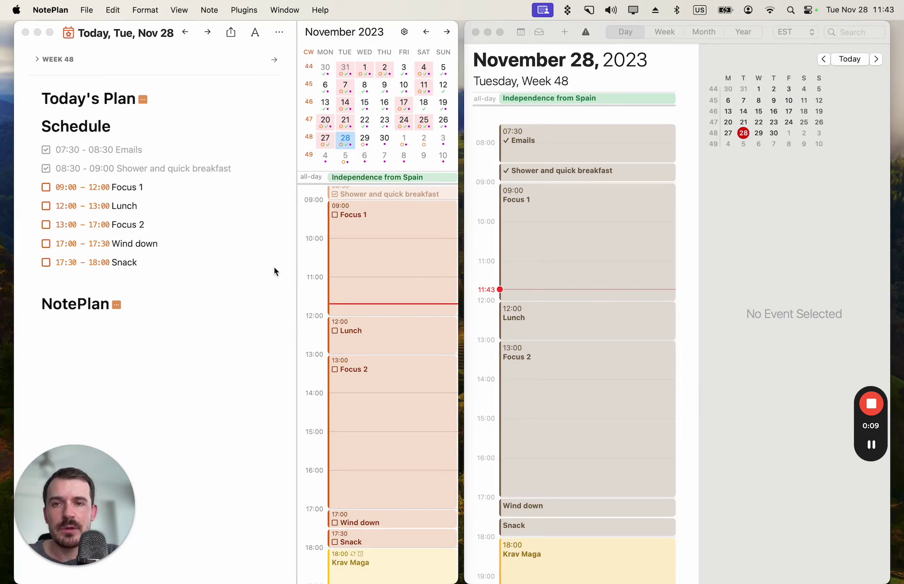
Review the schedule lines from Lunch to Snack in the note
{"action": "left_click_drag", "start_coordinate": [182, 260], "coordinate": [65, 168]}
{"action": "left_click", "coordinate": [202, 242]}
{"action": "scroll", "coordinate": [406, 279], "scroll_direction": "up", "scroll_amount": 1}
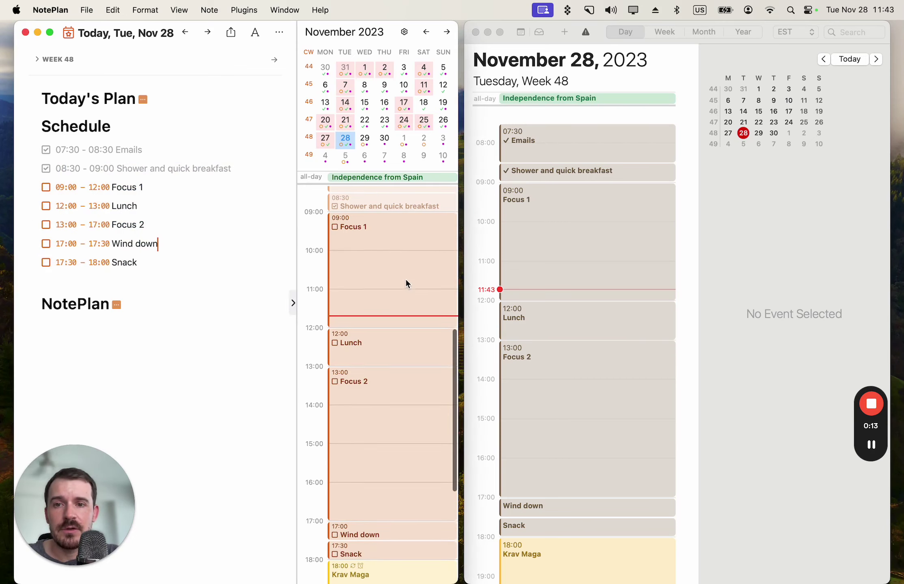
{"action": "scroll", "coordinate": [405, 279], "scroll_direction": "down", "scroll_amount": 1}
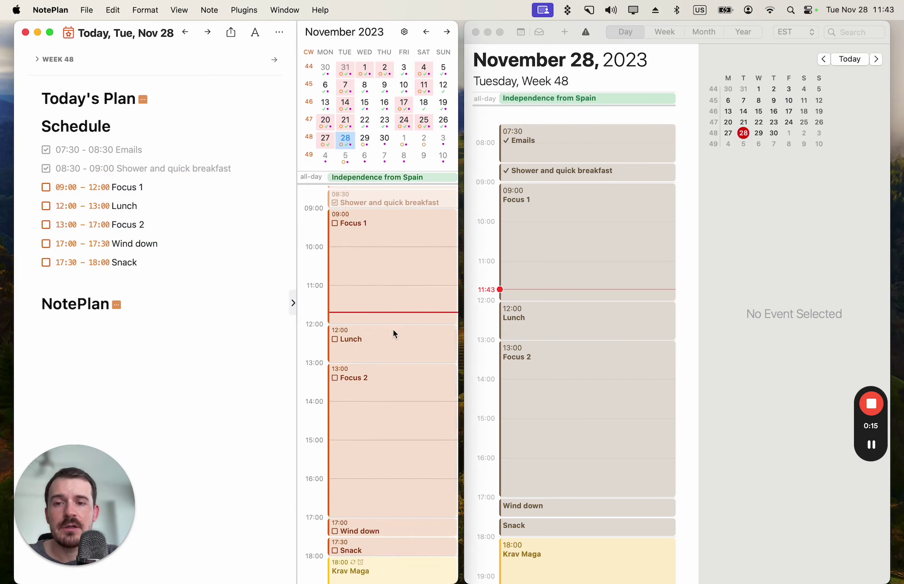
{"action": "scroll", "coordinate": [392, 324], "scroll_direction": "up", "scroll_amount": 3}
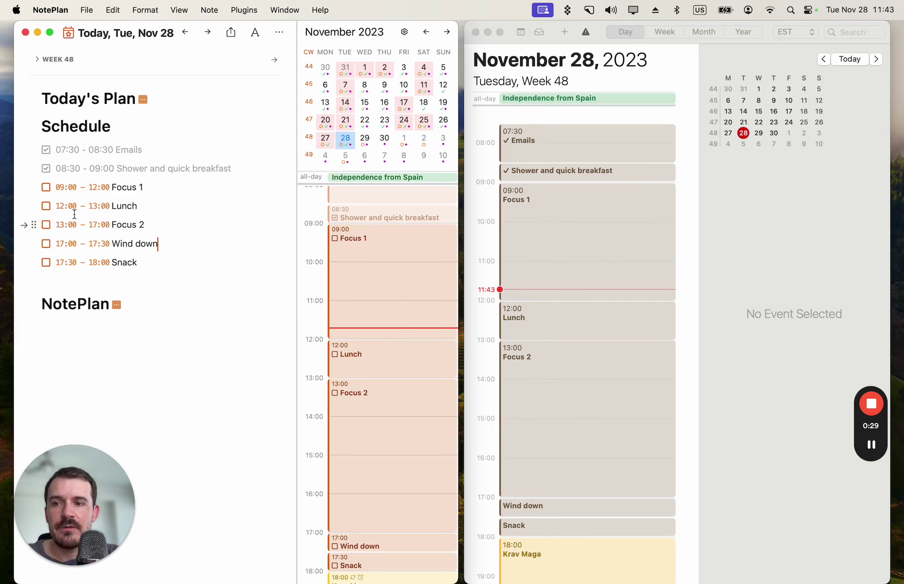
{"action": "scroll", "coordinate": [351, 344], "scroll_direction": "down", "scroll_amount": 5}
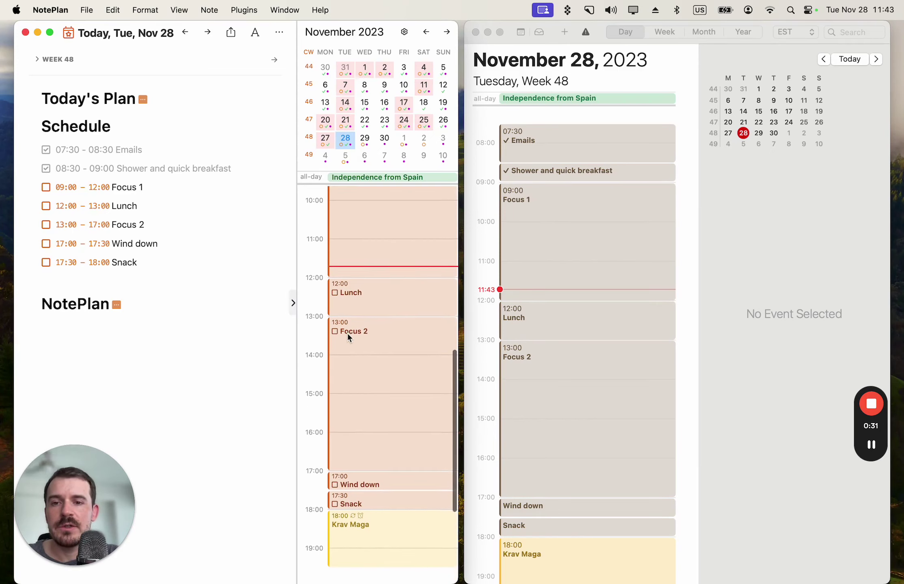
Add a '+ Dinner' task on a new line below Snack
{"action": "left_click", "coordinate": [163, 264]}
{"action": "key", "text": "Return"}
{"action": "key", "text": "BackSpace"}
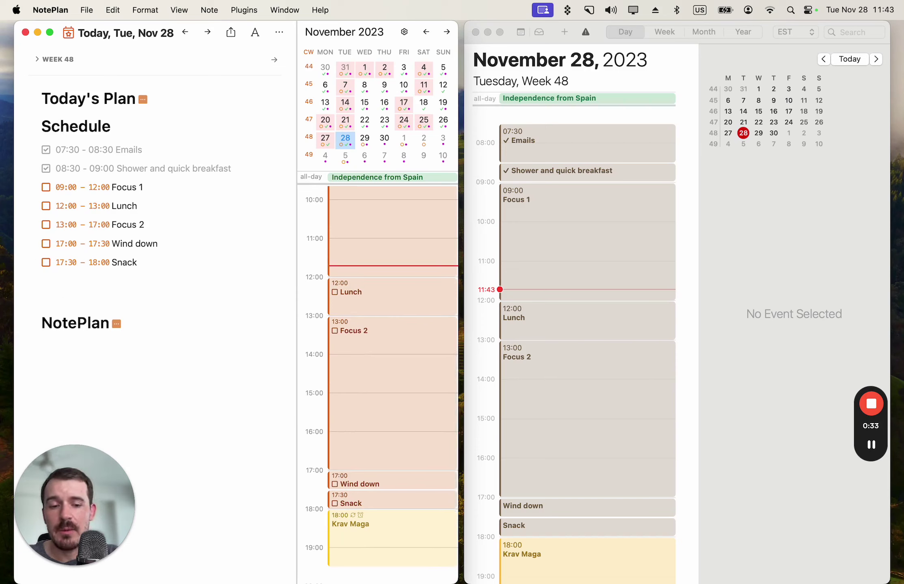
{"action": "type", "text": "+ "}
{"action": "type", "text": "Dinner"}
Drop the Dinner task onto the day calendar at 20:00
{"action": "scroll", "coordinate": [390, 371], "scroll_direction": "down", "scroll_amount": 3}
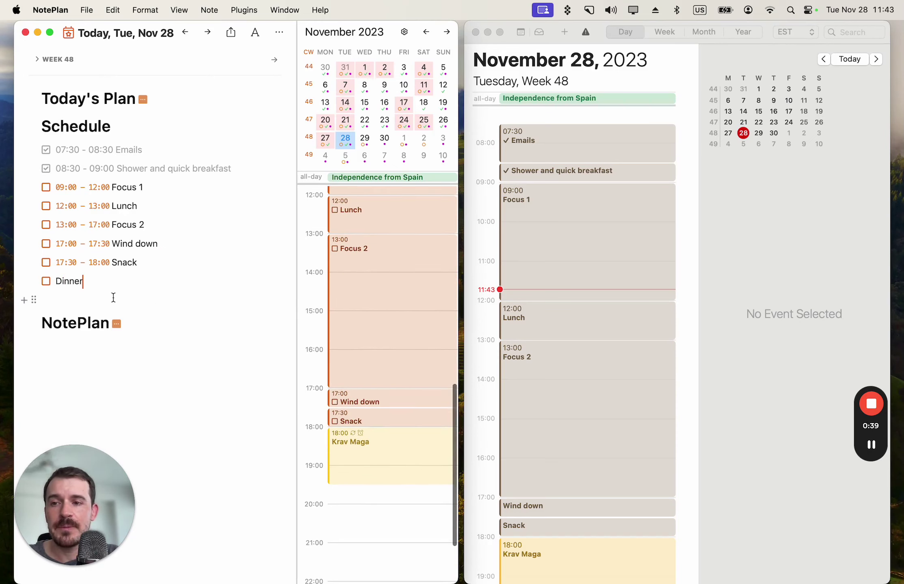
{"action": "mouse_move", "coordinate": [34, 282]}
{"action": "left_click_drag", "start_coordinate": [34, 281], "coordinate": [347, 510]}
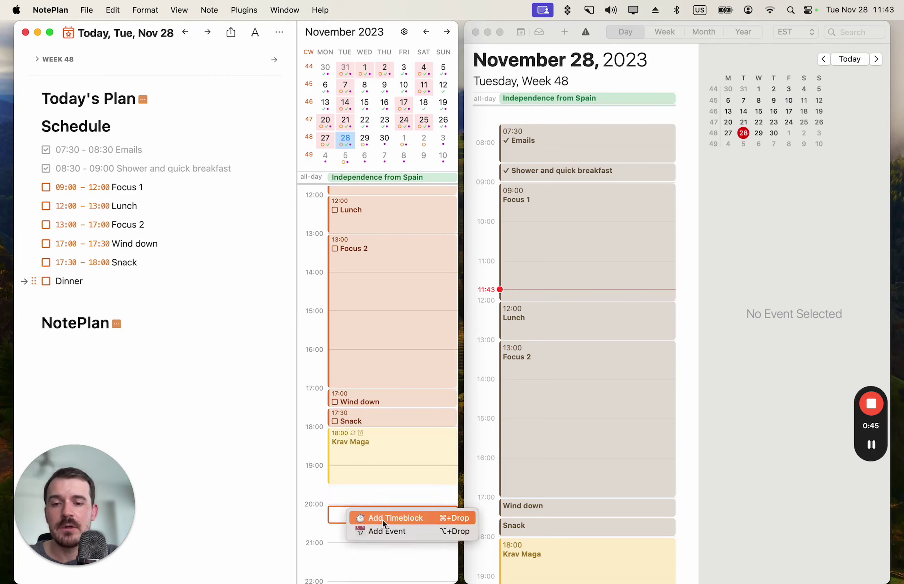
Make Dinner a timeblock and stretch it to run from 20:00 to 21:00
{"action": "left_click", "coordinate": [447, 518]}
{"action": "scroll", "coordinate": [548, 519], "scroll_direction": "down", "scroll_amount": 10}
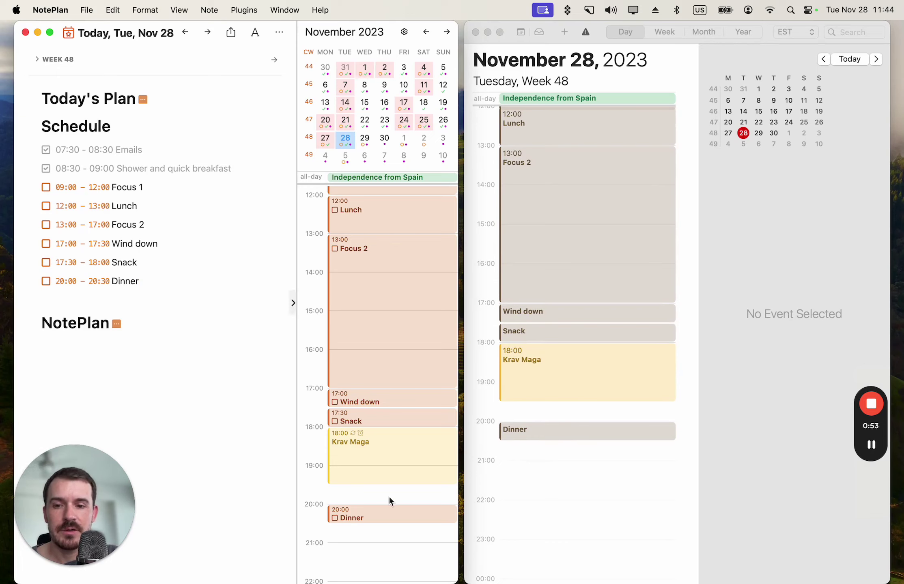
{"action": "left_click_drag", "start_coordinate": [362, 521], "coordinate": [361, 542]}
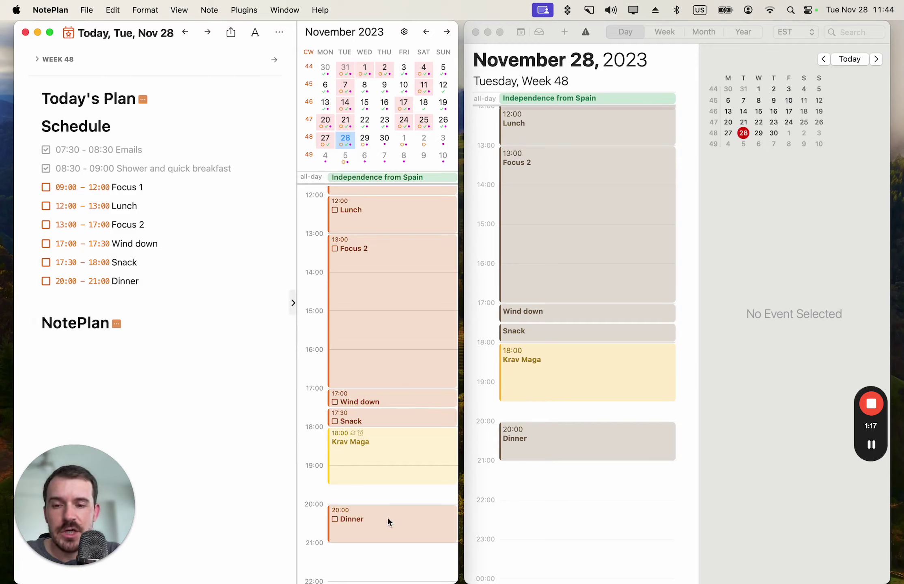
Show the gear menu's Create Events submenu, currently set to NotePlan Timeblocks
{"action": "left_click", "coordinate": [267, 446]}
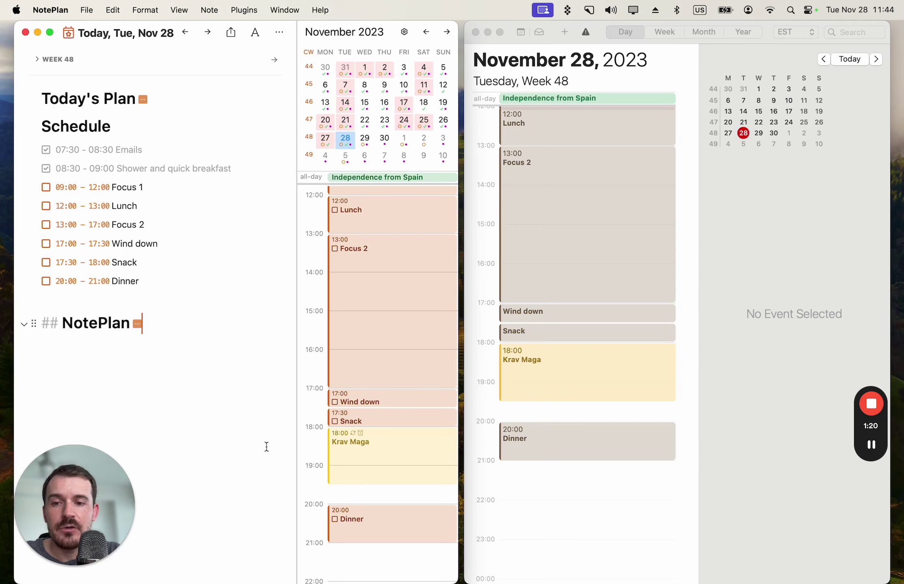
{"action": "left_click", "coordinate": [405, 35]}
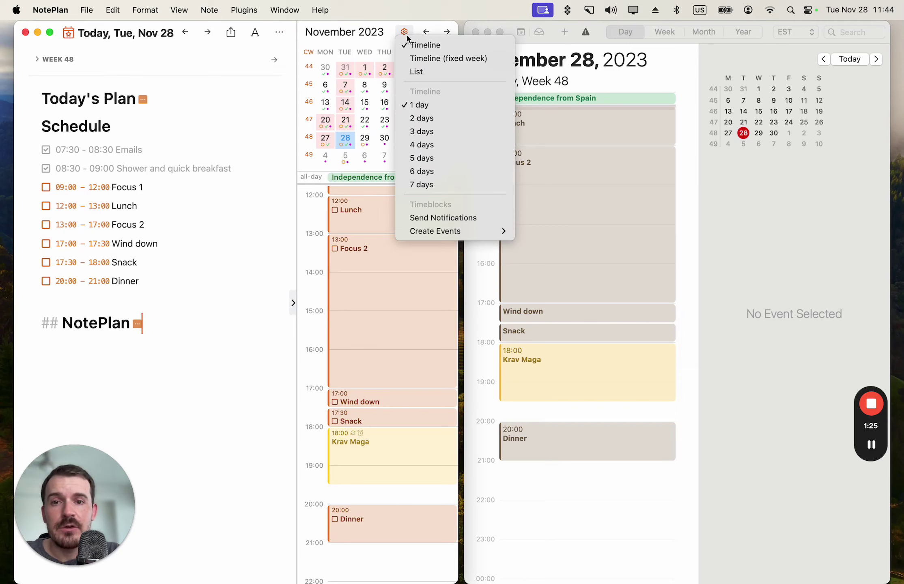
{"action": "mouse_move", "coordinate": [453, 232]}
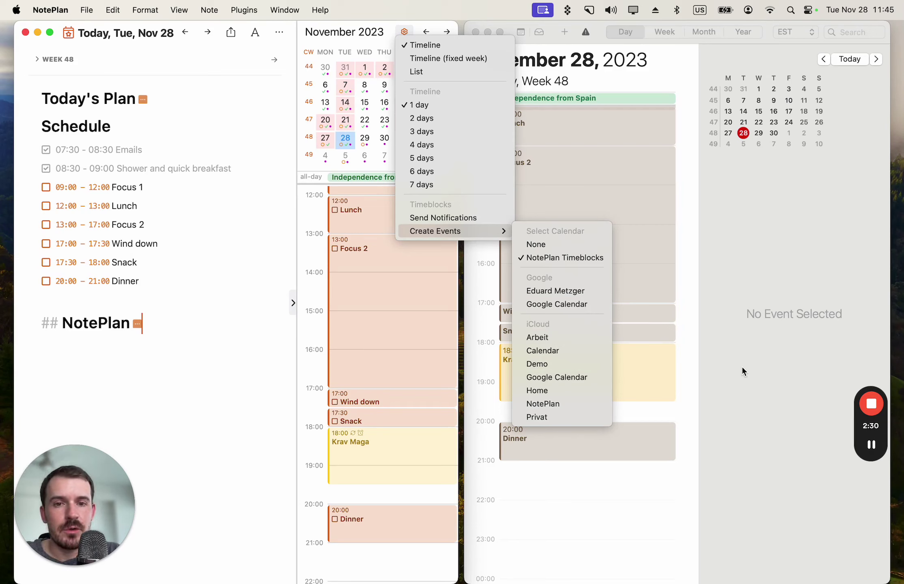
{"action": "left_click", "coordinate": [544, 245]}
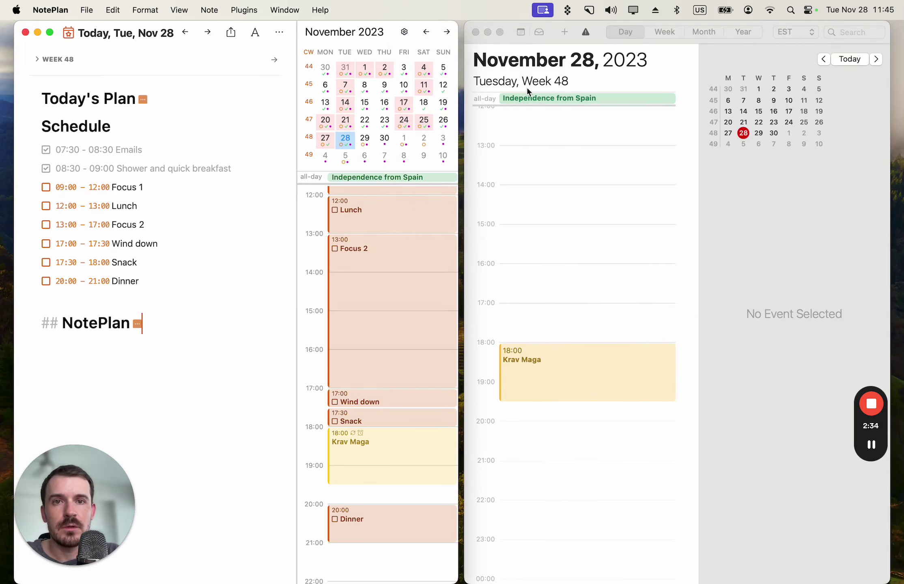
{"action": "left_click", "coordinate": [523, 28]}
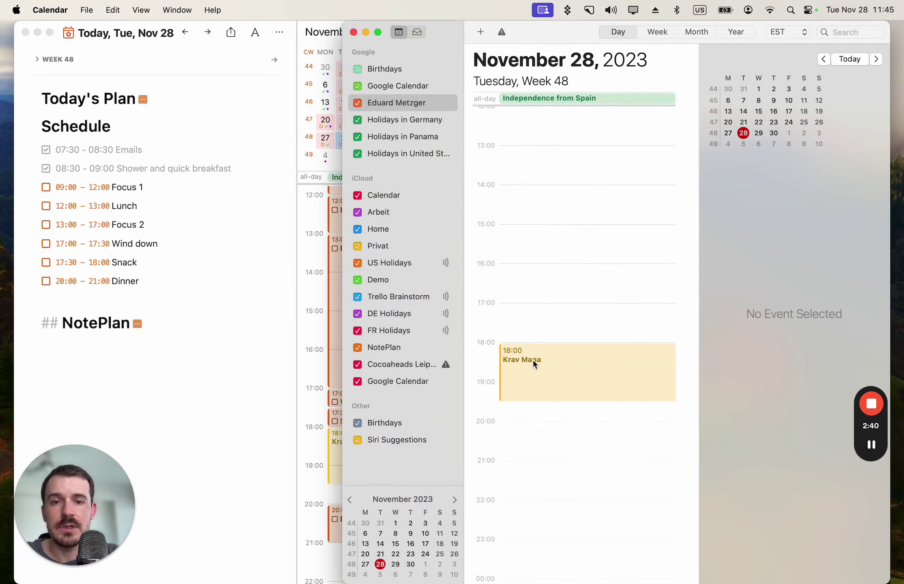
{"action": "left_click", "coordinate": [252, 418]}
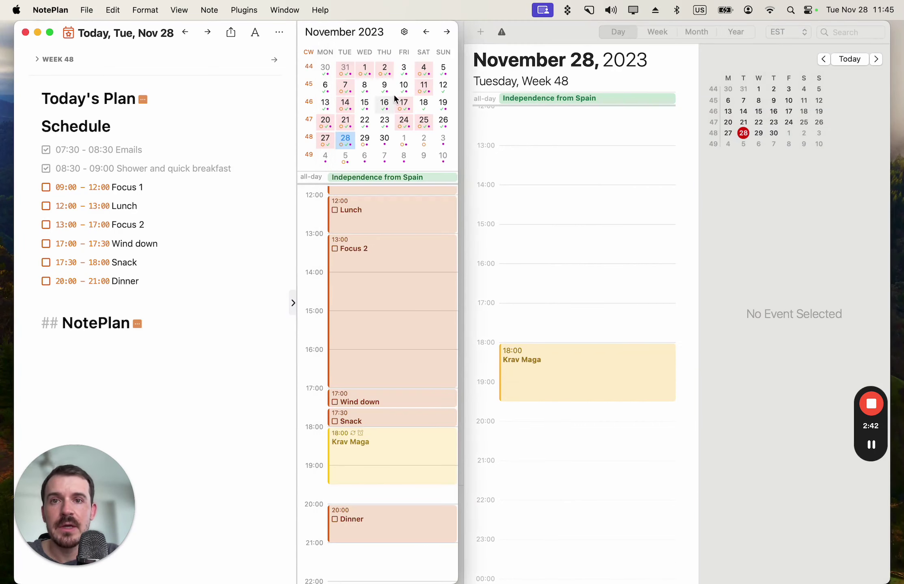
Set Create Events back to NotePlan Timeblocks and select that calendar in Apple Calendar
{"action": "left_click", "coordinate": [403, 33]}
{"action": "mouse_move", "coordinate": [432, 232]}
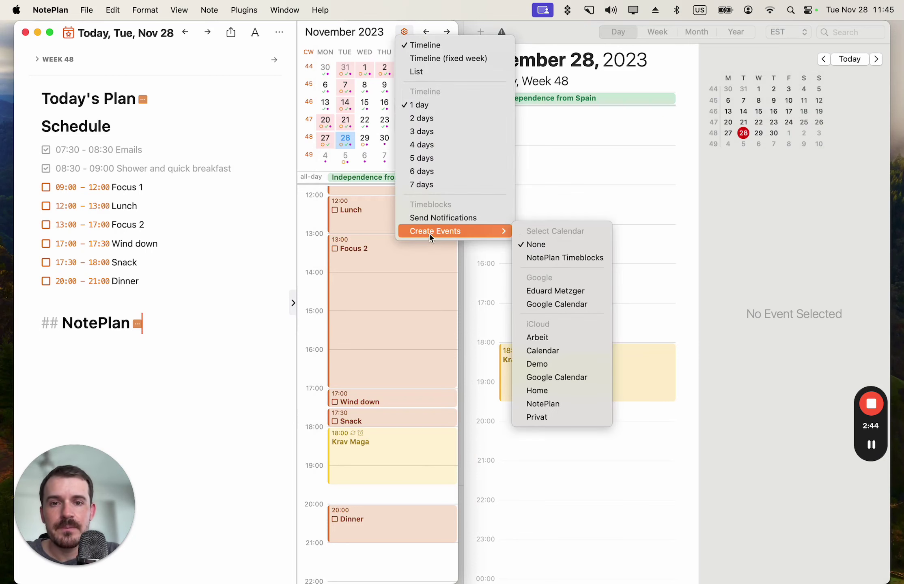
{"action": "left_click", "coordinate": [560, 249]}
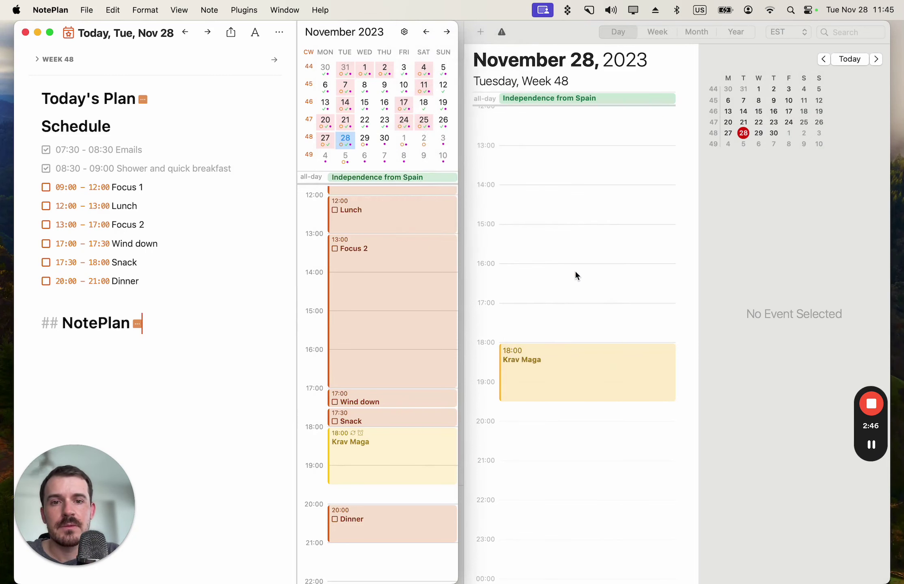
{"action": "left_click", "coordinate": [767, 285]}
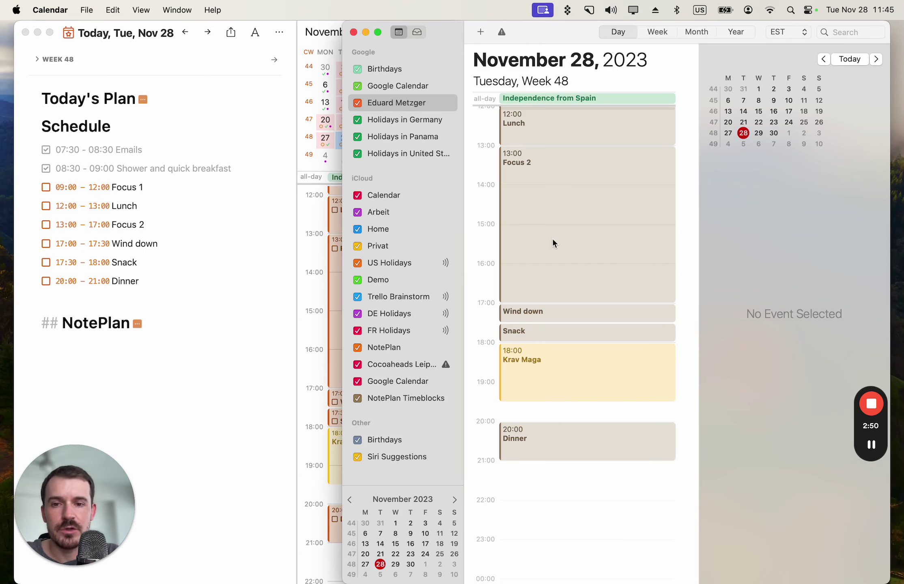
{"action": "left_click", "coordinate": [395, 399]}
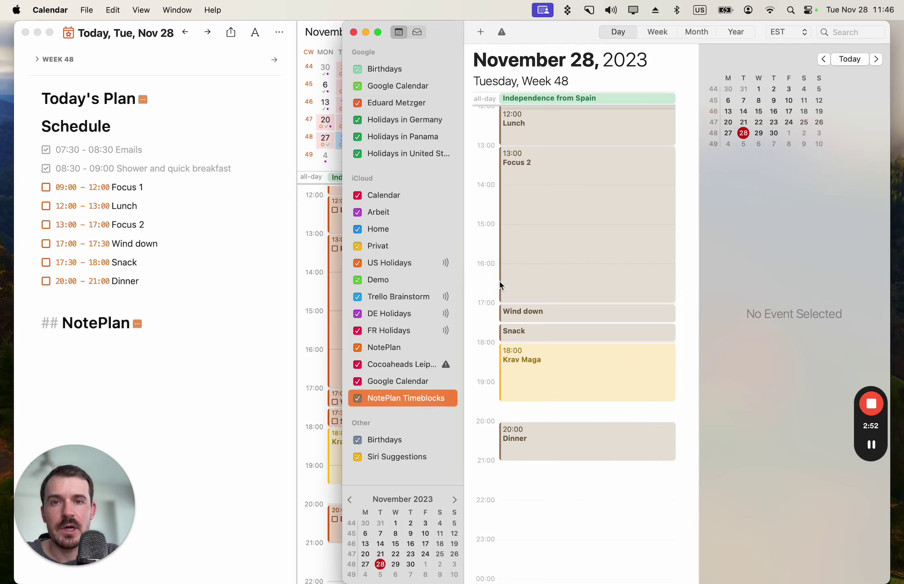
Hide the Calendar sidebar, resize it to the right half, and scroll up to 11:00
{"action": "left_click", "coordinate": [398, 32]}
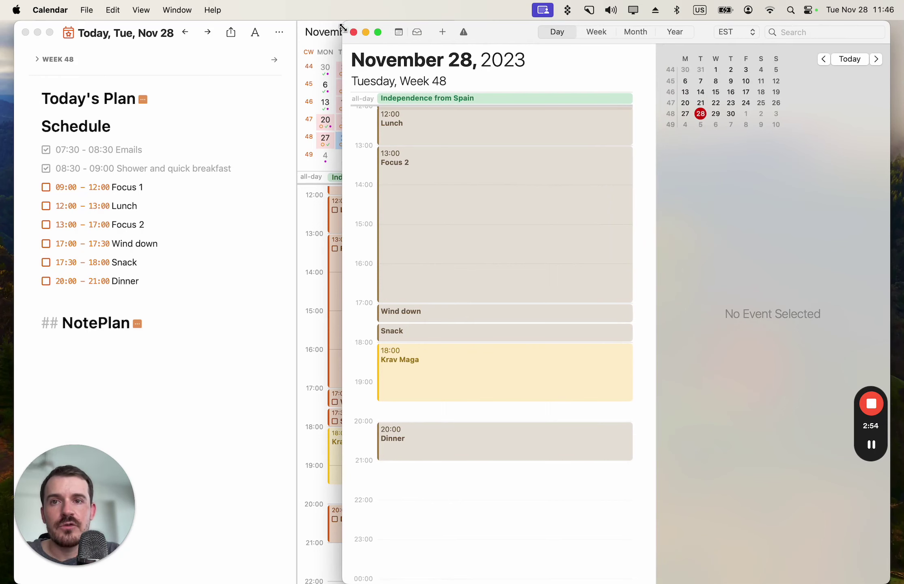
{"action": "left_click_drag", "start_coordinate": [344, 21], "coordinate": [476, 4]}
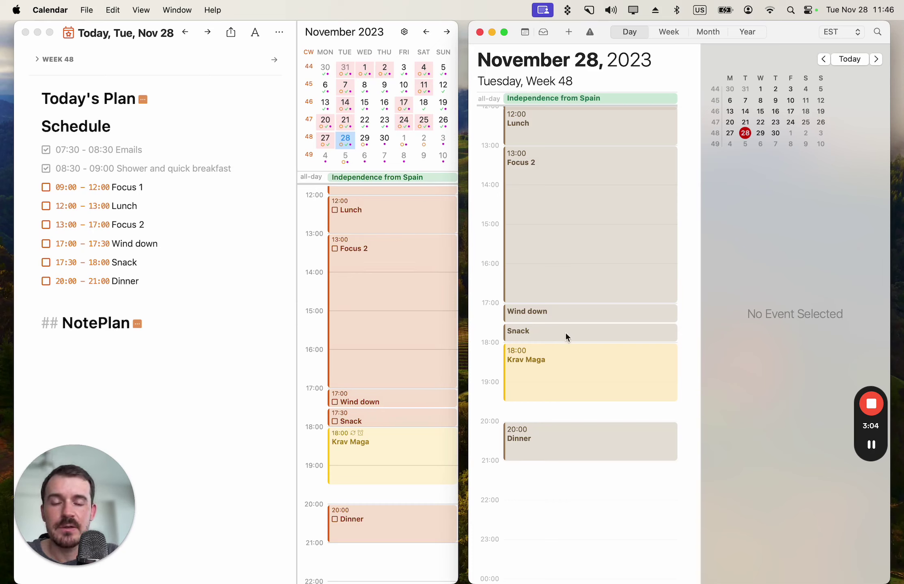
{"action": "scroll", "coordinate": [584, 353], "scroll_direction": "up", "scroll_amount": 5}
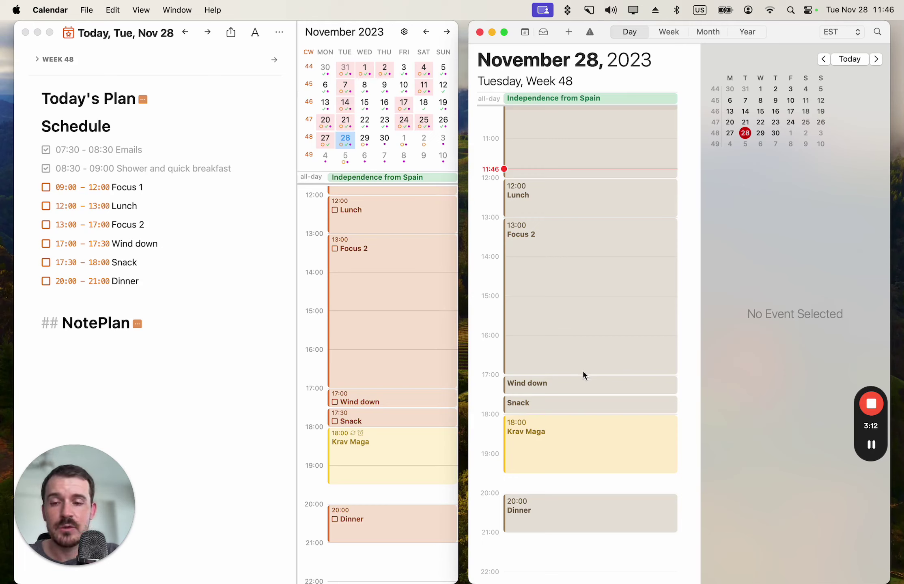
Open the mirrored iPhone screen and place it beside the Mac calendars
{"action": "left_click", "coordinate": [869, 445]}
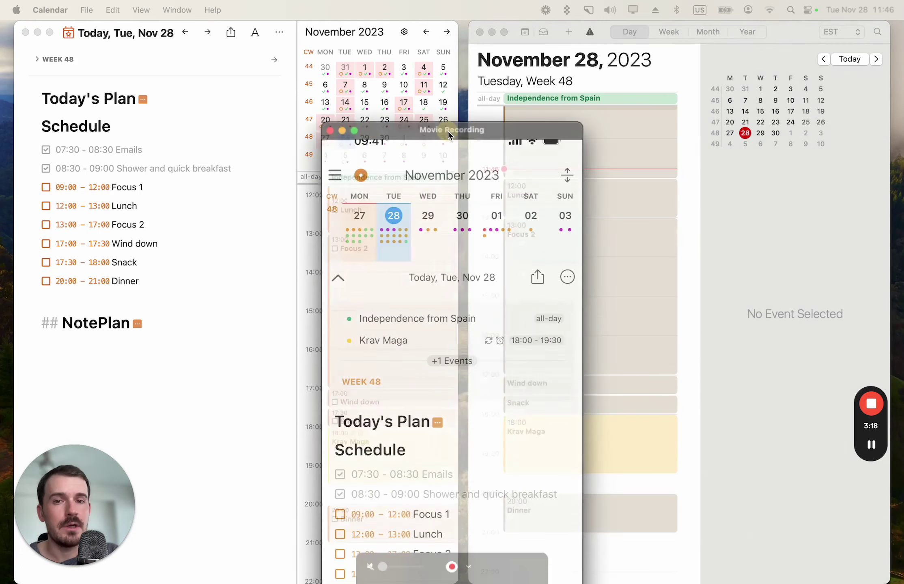
{"action": "left_click_drag", "start_coordinate": [448, 131], "coordinate": [331, 23]}
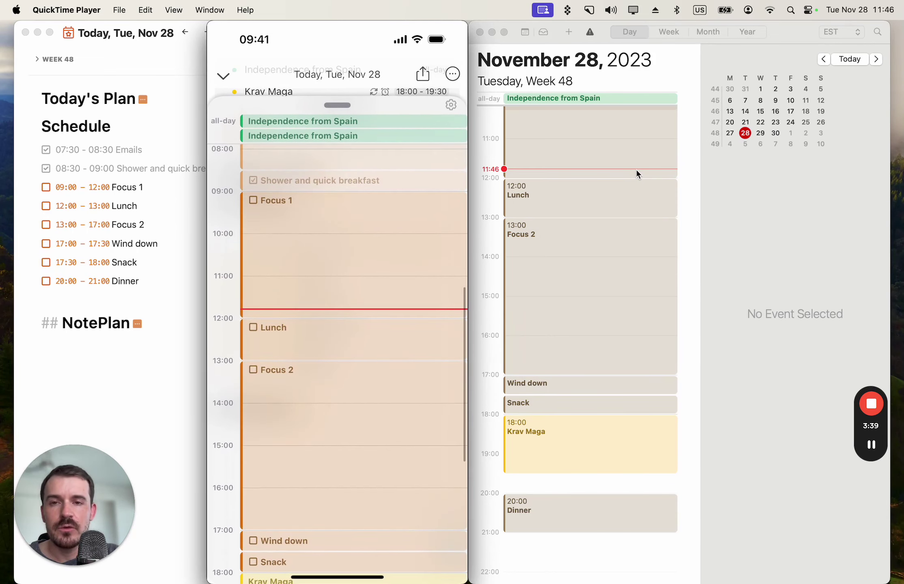
Mark Focus 1 as done on the iPhone's NotePlan timeline
{"action": "mouse_move", "coordinate": [454, 104]}
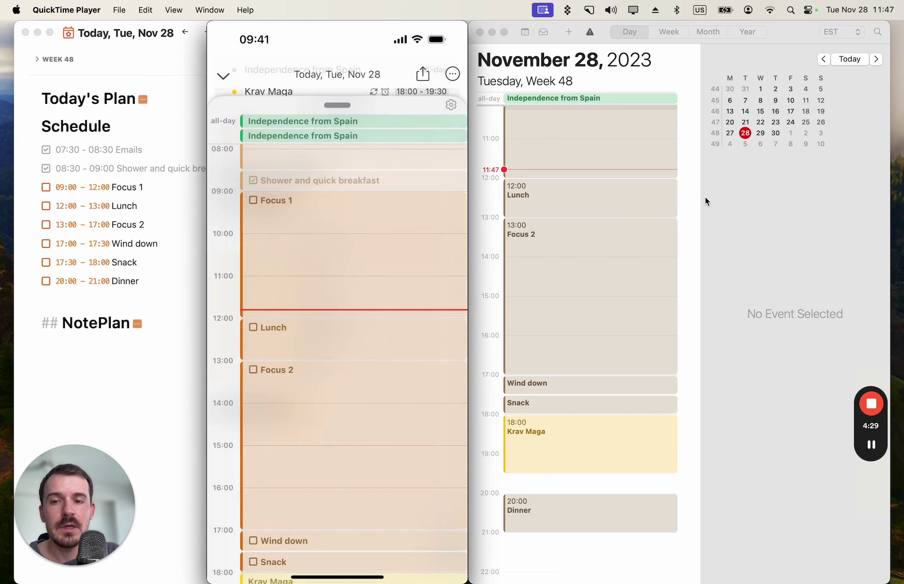
{"action": "mouse_move", "coordinate": [375, 45]}
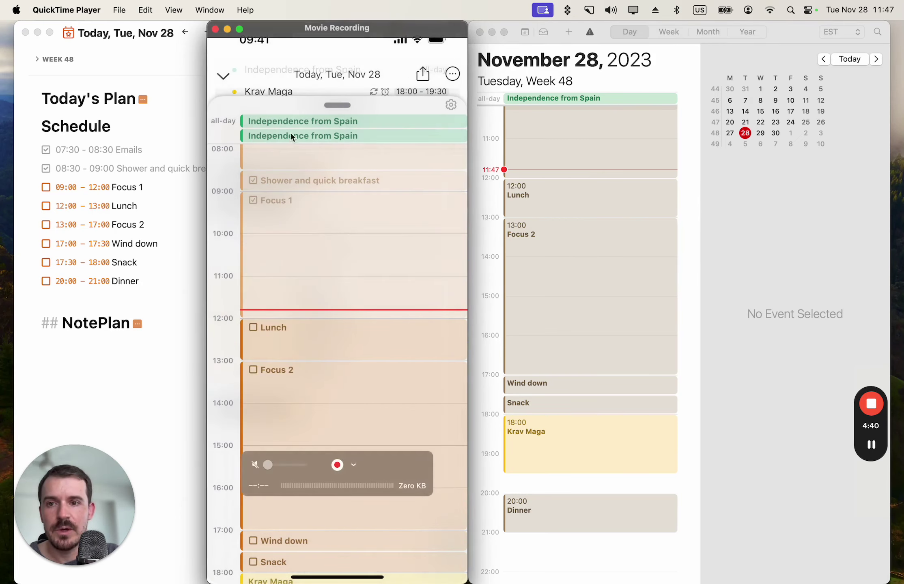
Verify Focus 1 is completed in the Mac note and checked in Apple Calendar at 09:00
{"action": "left_click", "coordinate": [176, 378]}
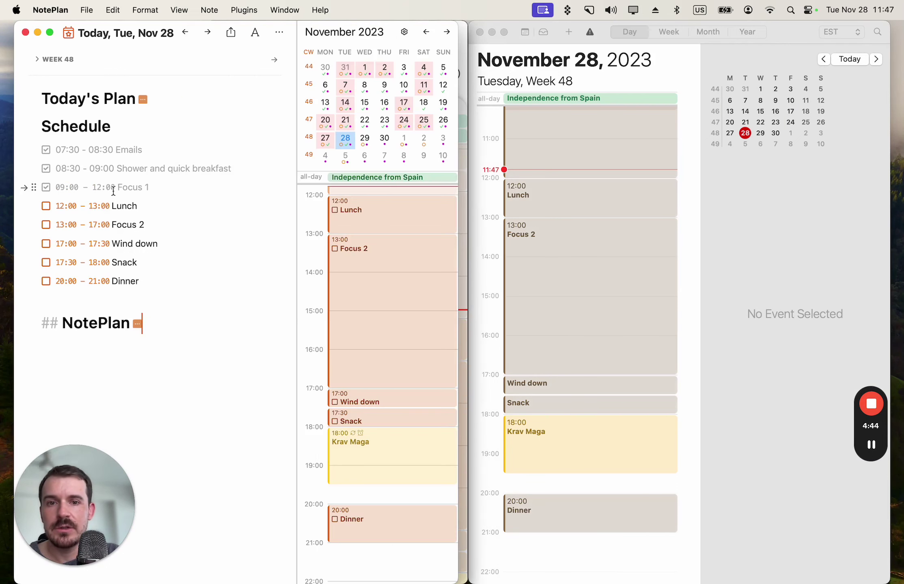
{"action": "left_click", "coordinate": [762, 238]}
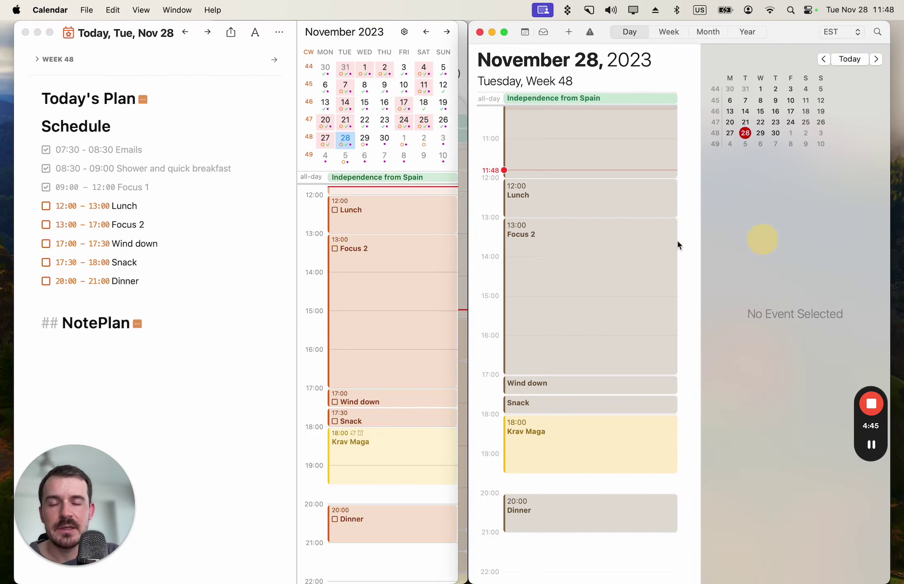
{"action": "scroll", "coordinate": [653, 243], "scroll_direction": "up", "scroll_amount": 3}
{"action": "scroll", "coordinate": [652, 240], "scroll_direction": "up", "scroll_amount": 2}
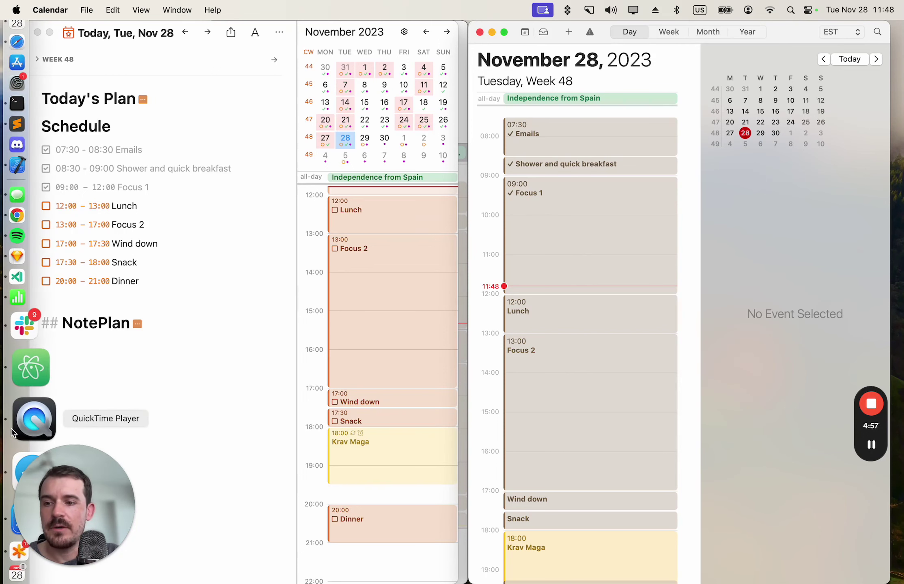
Bring back the iPhone mirror, uncheck Focus 1 in the Mac note, then close the mirror
{"action": "left_click", "coordinate": [13, 432]}
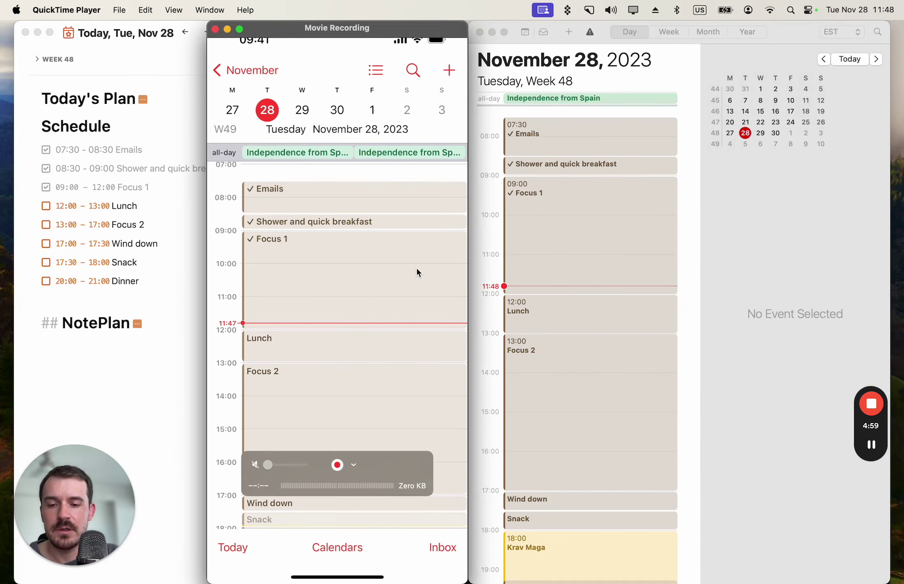
{"action": "left_click_drag", "start_coordinate": [355, 28], "coordinate": [772, 16]}
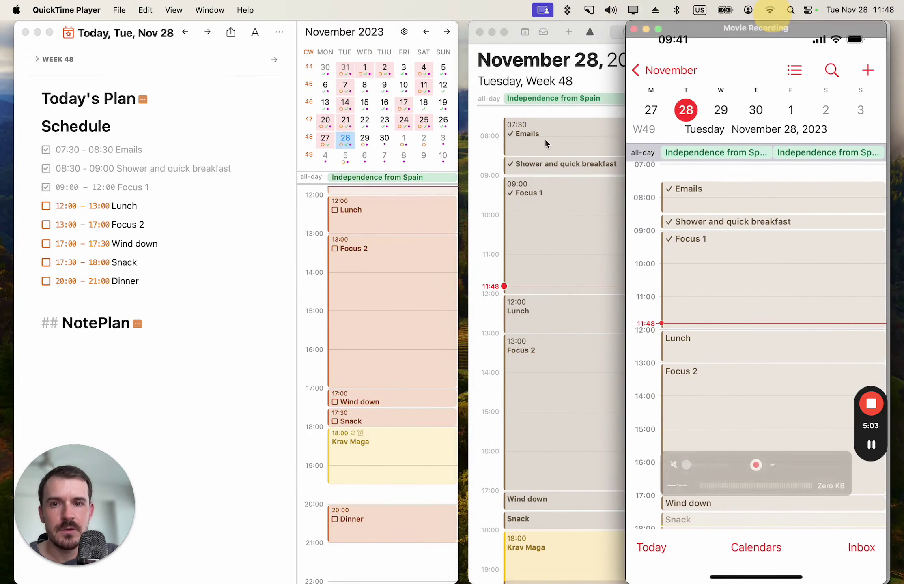
{"action": "left_click", "coordinate": [219, 349]}
{"action": "left_click", "coordinate": [46, 187]}
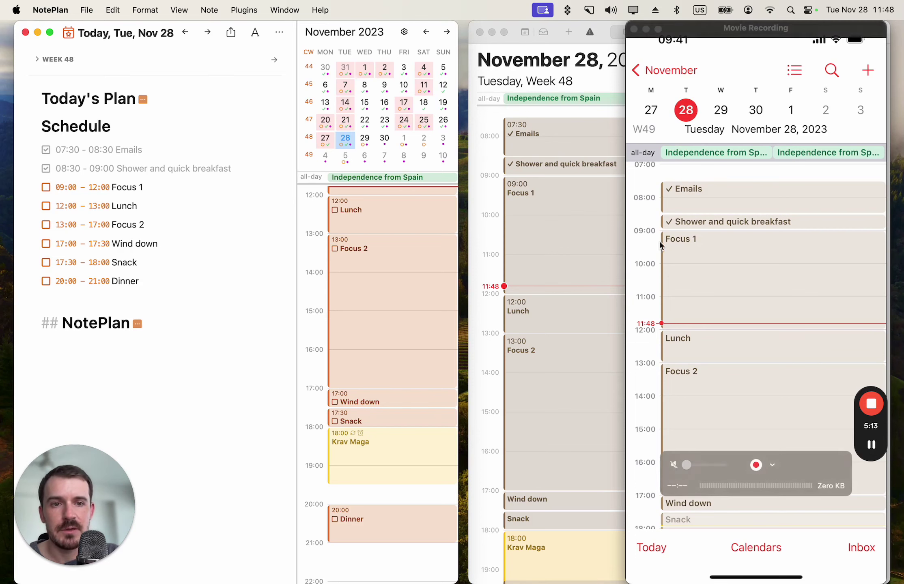
{"action": "left_click", "coordinate": [675, 28]}
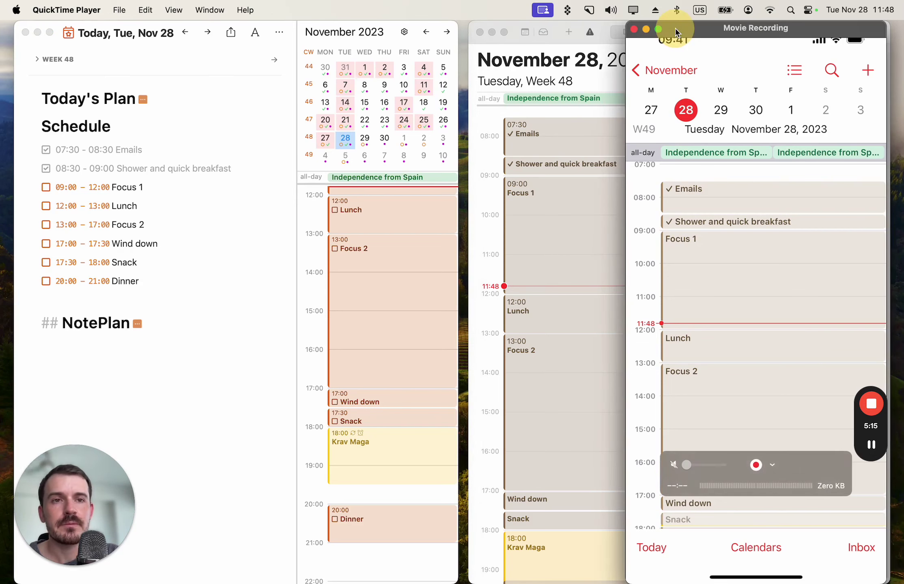
{"action": "key", "text": "super+w"}
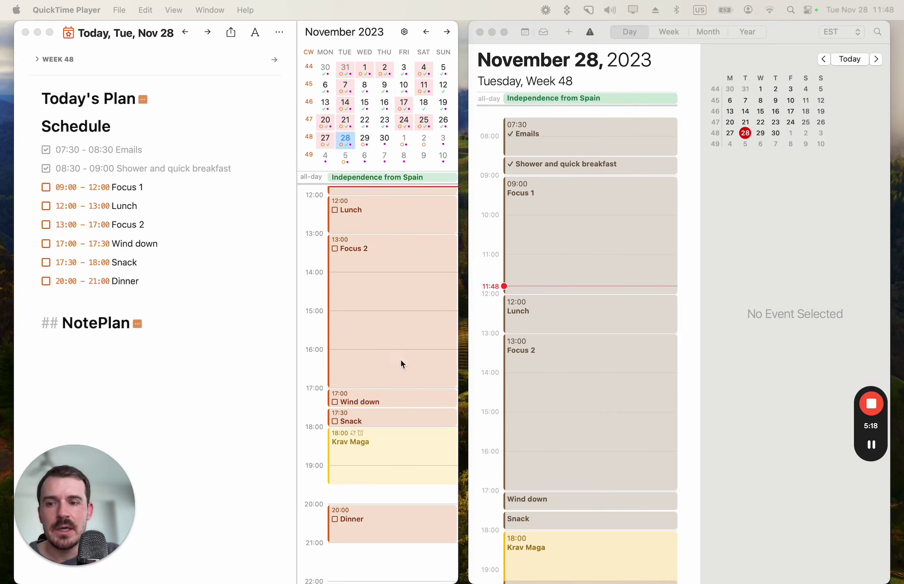
Show the Focus 2 event's details (13:00–17:00) with its NotePlan callback link
{"action": "left_click", "coordinate": [346, 366]}
{"action": "scroll", "coordinate": [546, 392], "scroll_direction": "down", "scroll_amount": 5}
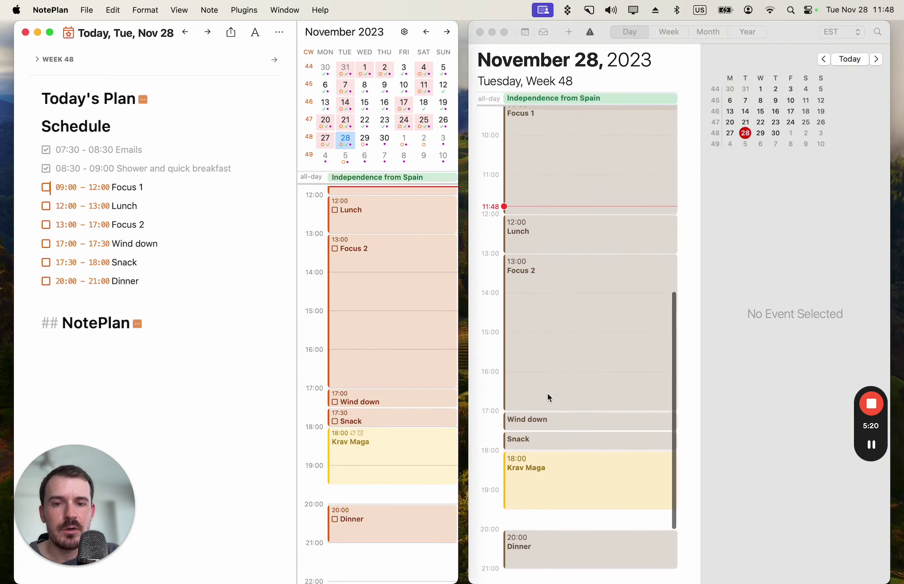
{"action": "scroll", "coordinate": [546, 392], "scroll_direction": "down", "scroll_amount": 2}
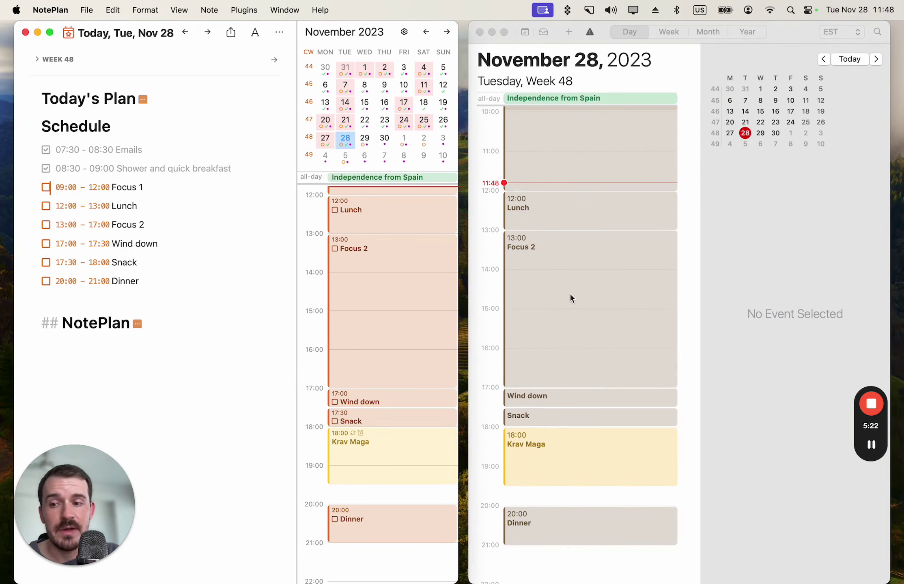
{"action": "left_click", "coordinate": [579, 275]}
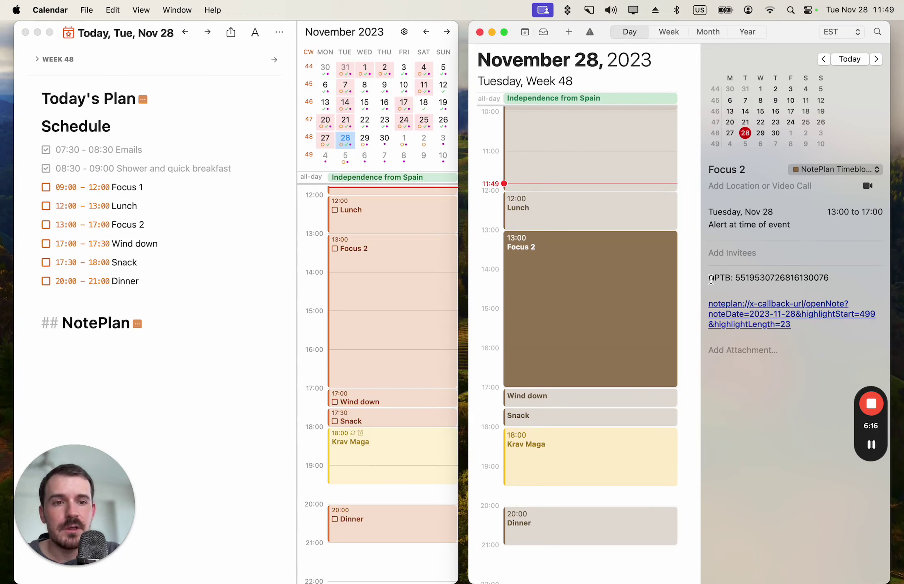
In the Focus 2 event notes, select the NPTB line and noteplan:// link, then follow the link into NotePlan
{"action": "left_click_drag", "start_coordinate": [707, 278], "coordinate": [828, 277]}
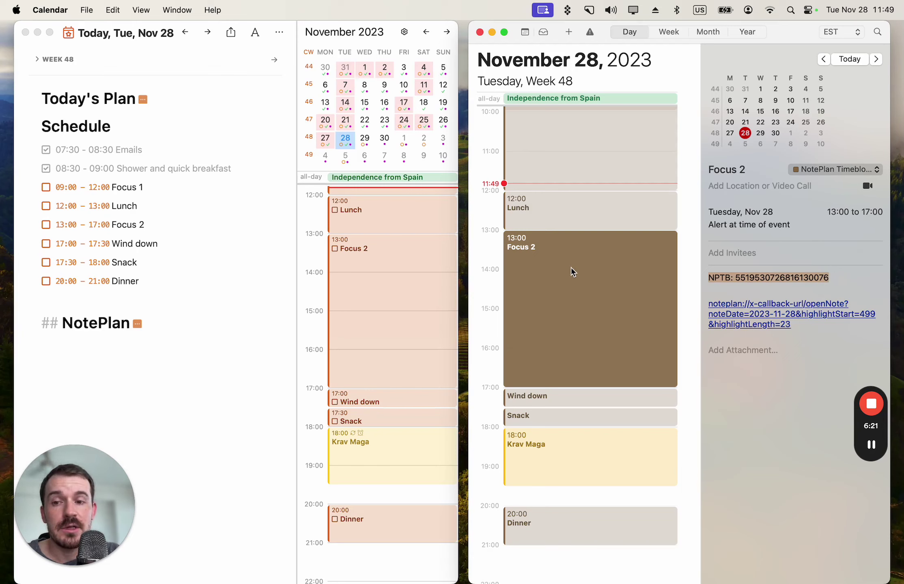
{"action": "left_click", "coordinate": [743, 296]}
{"action": "triple_click", "coordinate": [744, 303]}
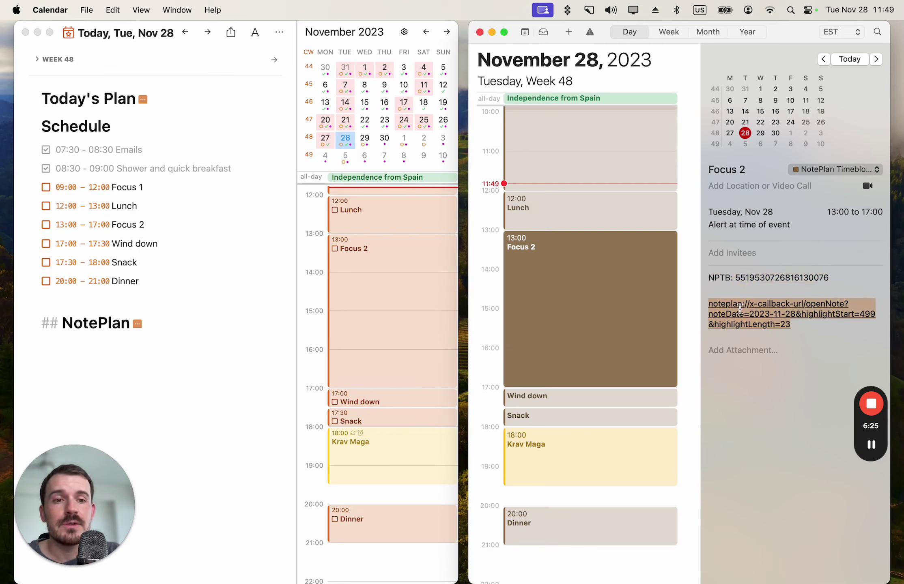
{"action": "left_click", "coordinate": [765, 315]}
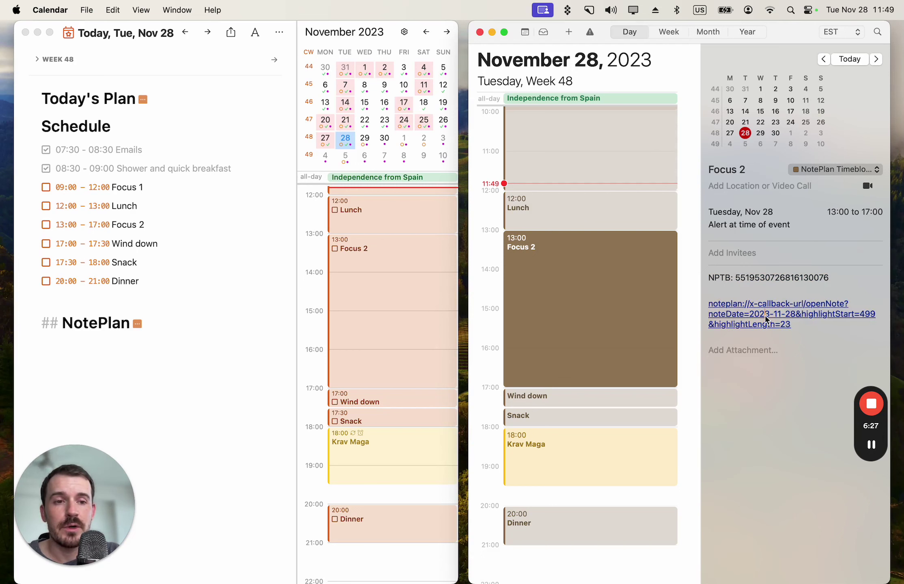
{"action": "left_click", "coordinate": [765, 317]}
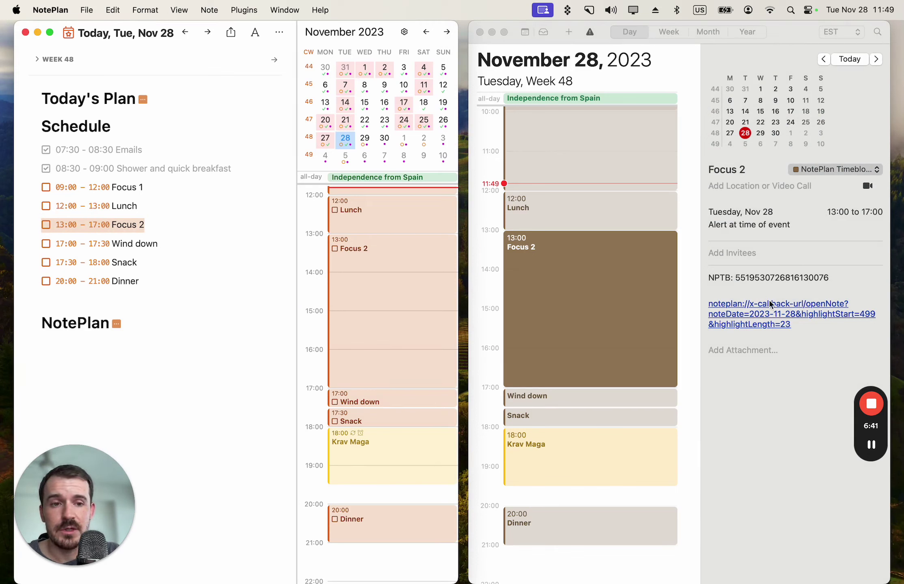
Tick Focus 1 in NotePlan's Nov 28 note and confirm it shows checked in Apple Calendar's 07:00–12:00 view
{"action": "left_click", "coordinate": [762, 324]}
{"action": "left_click", "coordinate": [206, 212]}
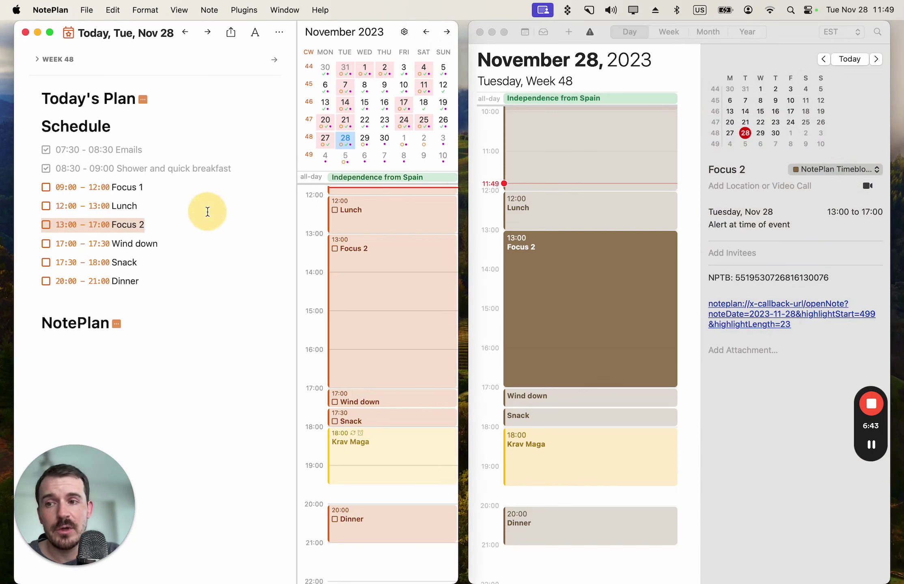
{"action": "left_click", "coordinate": [45, 187]}
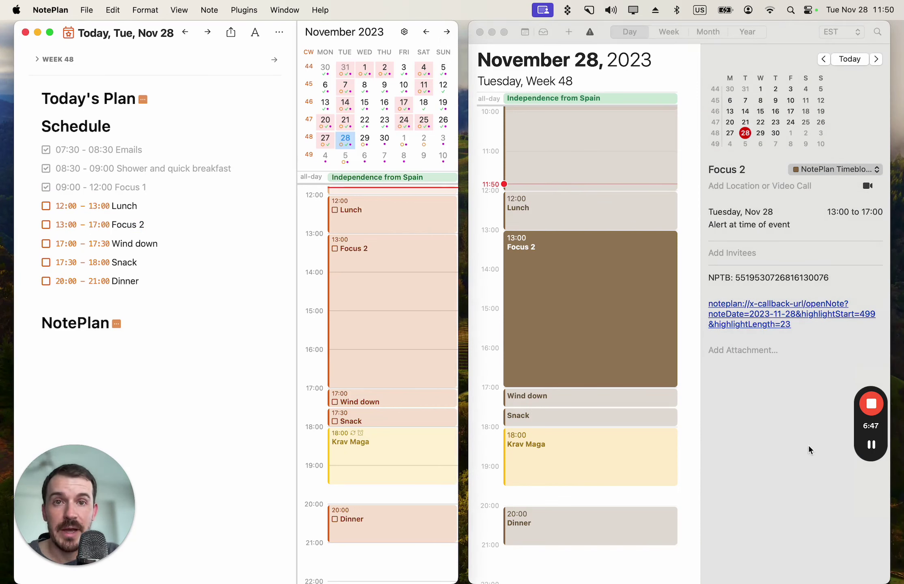
{"action": "left_click", "coordinate": [764, 449]}
{"action": "scroll", "coordinate": [610, 267], "scroll_direction": "up", "scroll_amount": 5}
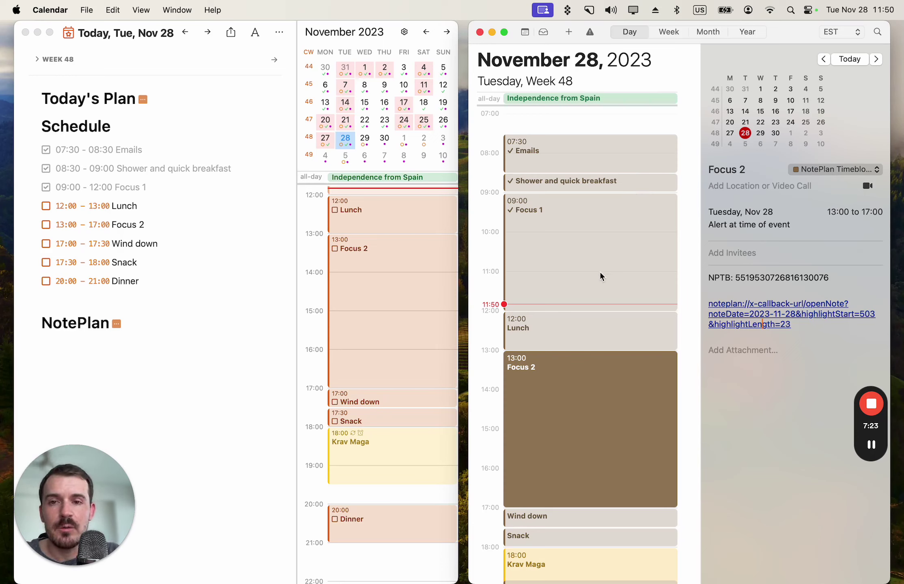
{"action": "scroll", "coordinate": [582, 284], "scroll_direction": "up", "scroll_amount": 2}
{"action": "scroll", "coordinate": [370, 313], "scroll_direction": "up", "scroll_amount": 1}
{"action": "scroll", "coordinate": [370, 313], "scroll_direction": "up", "scroll_amount": 1}
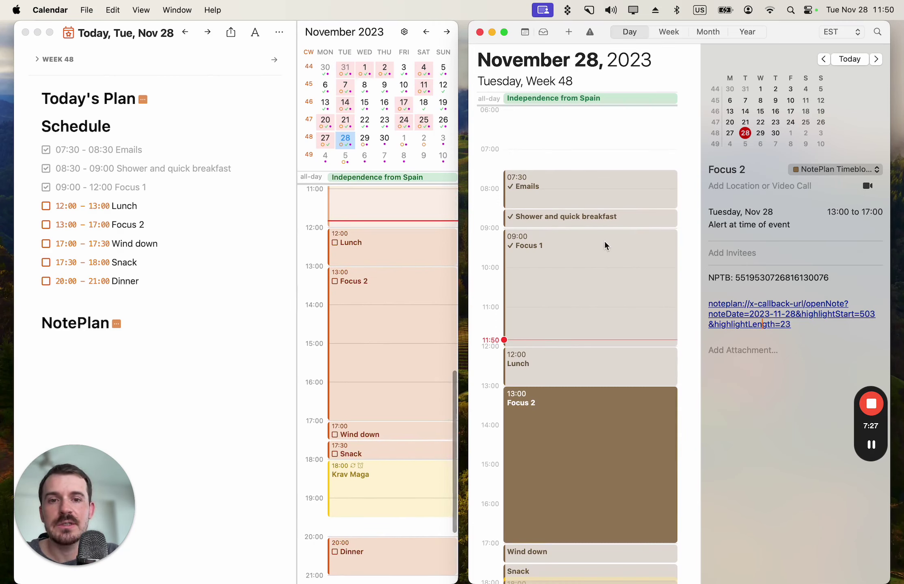